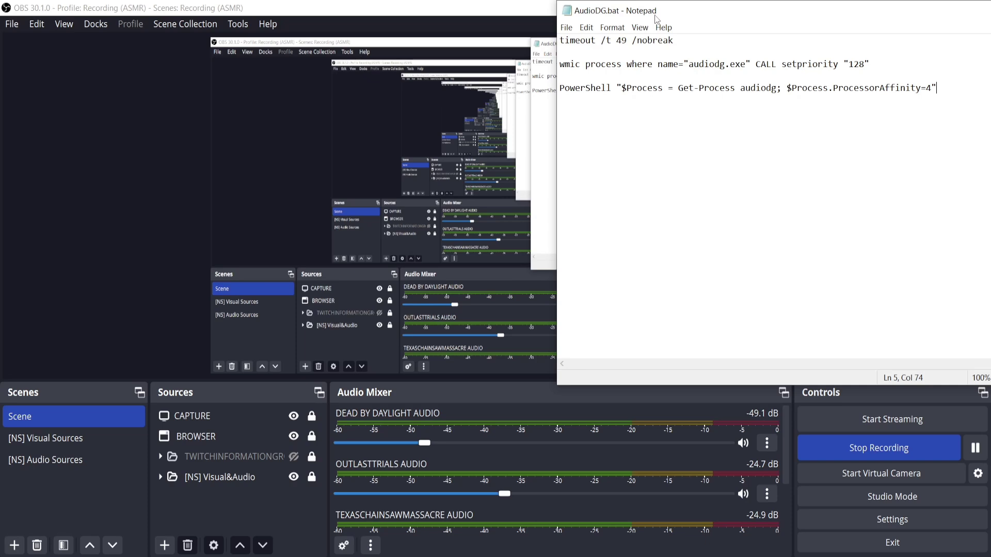
# Move away from the AudioDG.bat script in Notepad so OBS Studio is in front.
pyautogui.hotkey('alt', 'Tab')
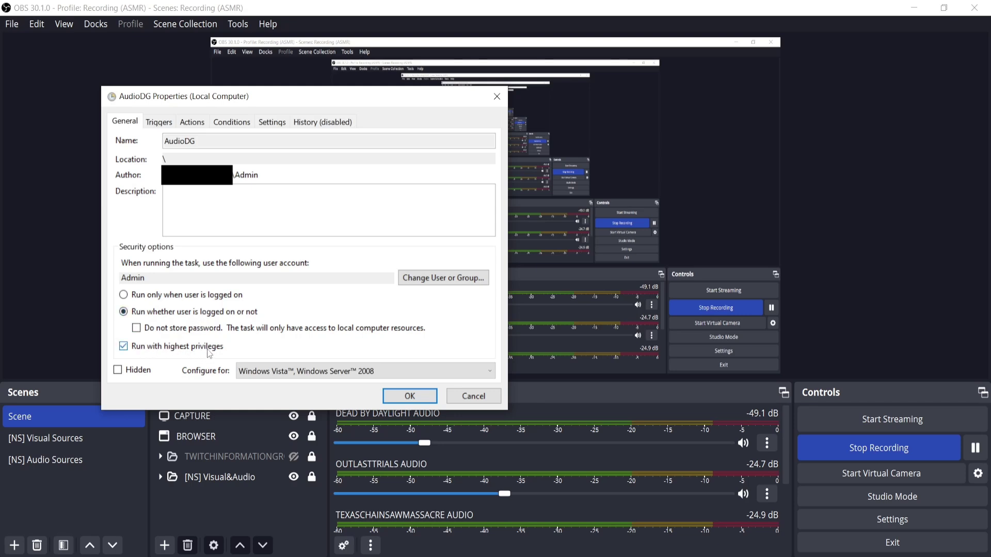
pyautogui.click(162, 122)
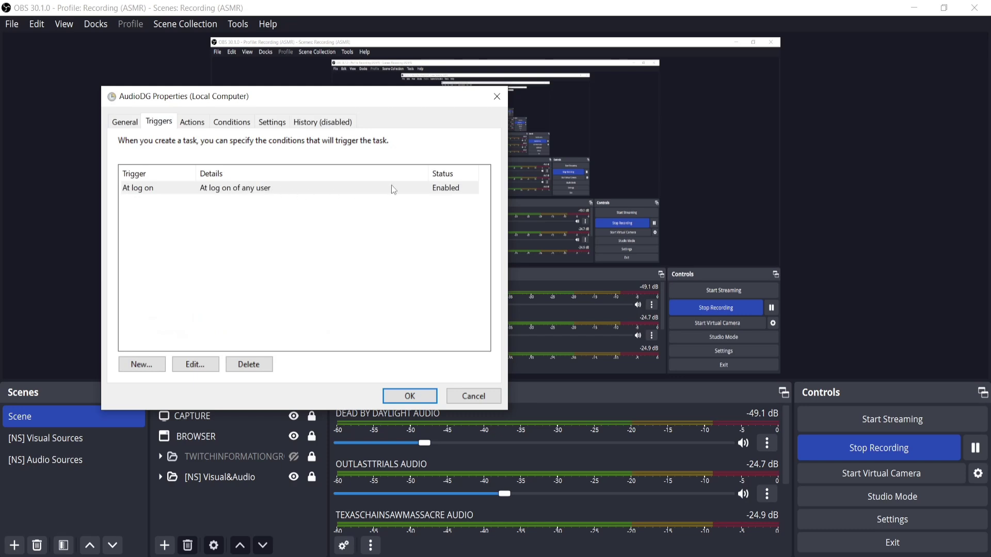
pyautogui.click(194, 123)
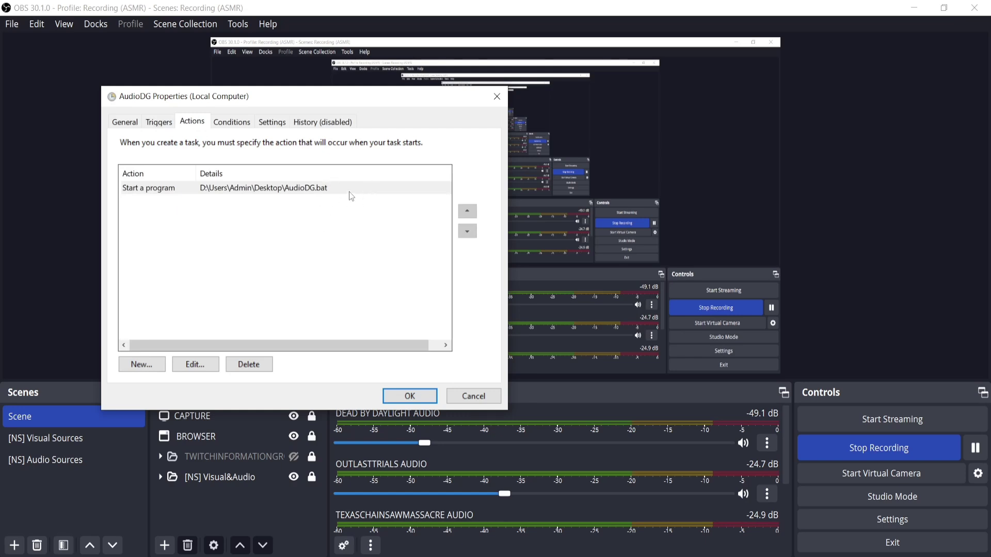
pyautogui.click(237, 128)
pyautogui.click(274, 124)
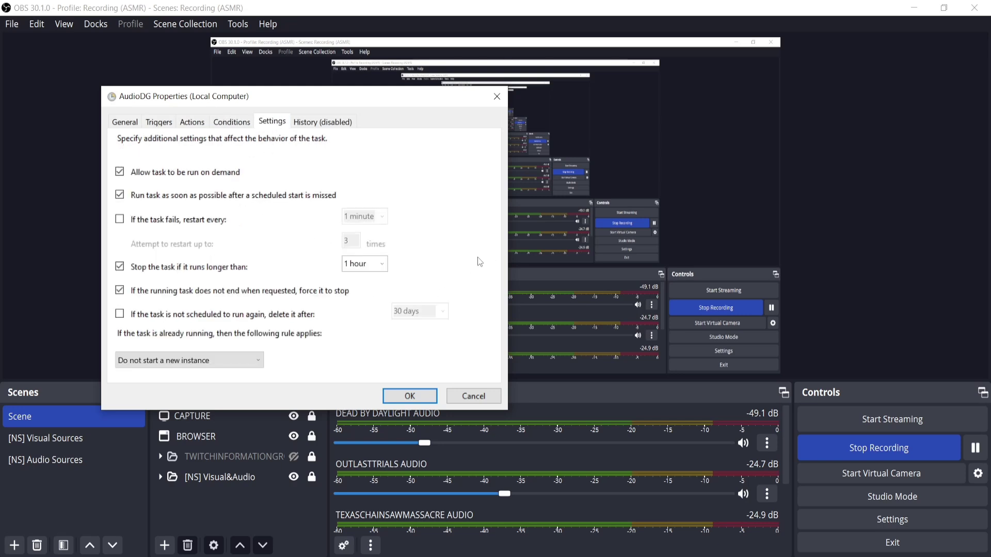
pyautogui.click(354, 124)
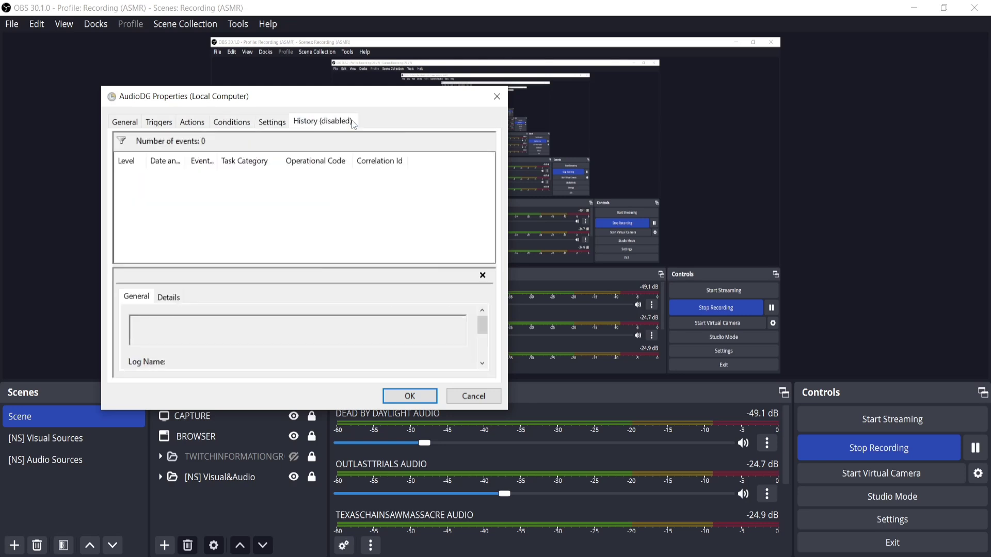
pyautogui.click(492, 401)
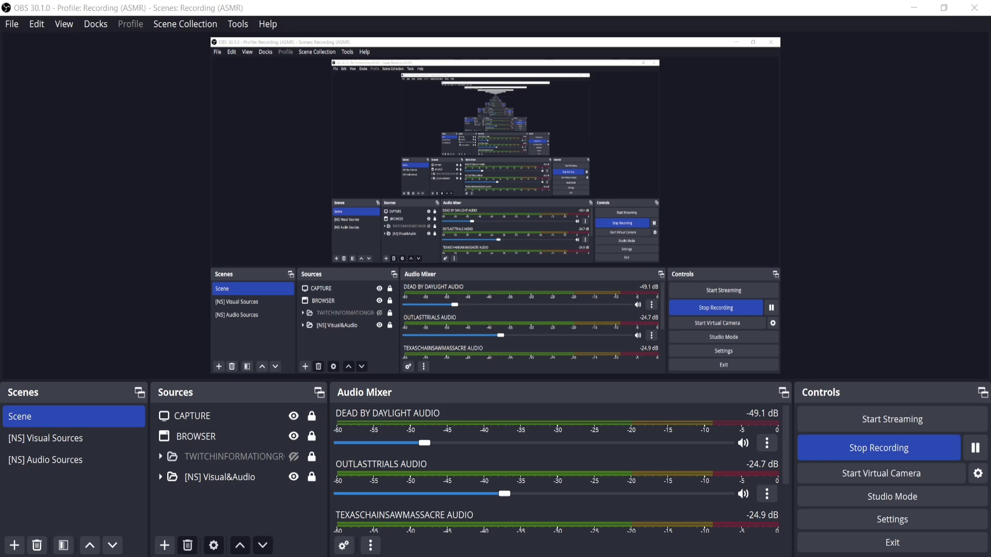
pyautogui.hotkey('alt', 'Tab')
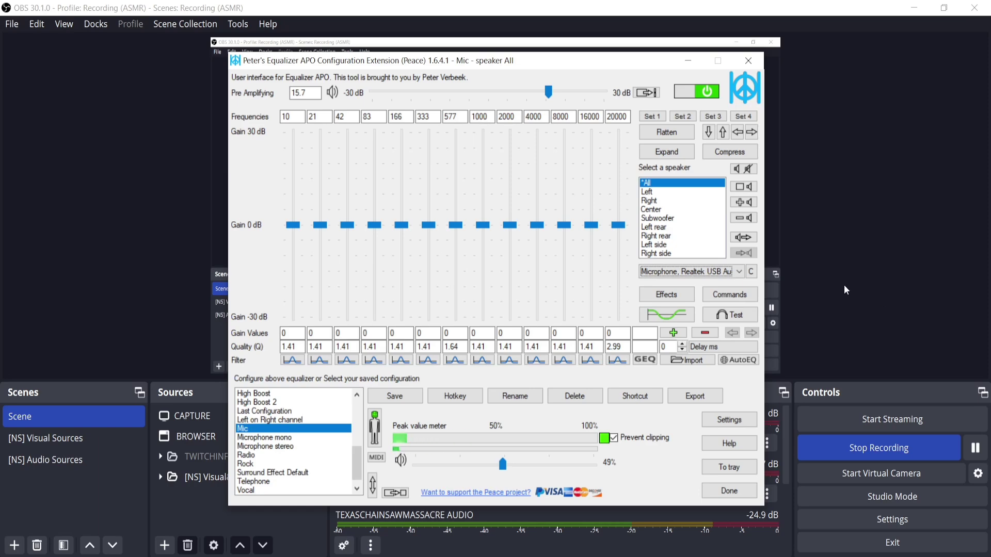
pyautogui.click(907, 314)
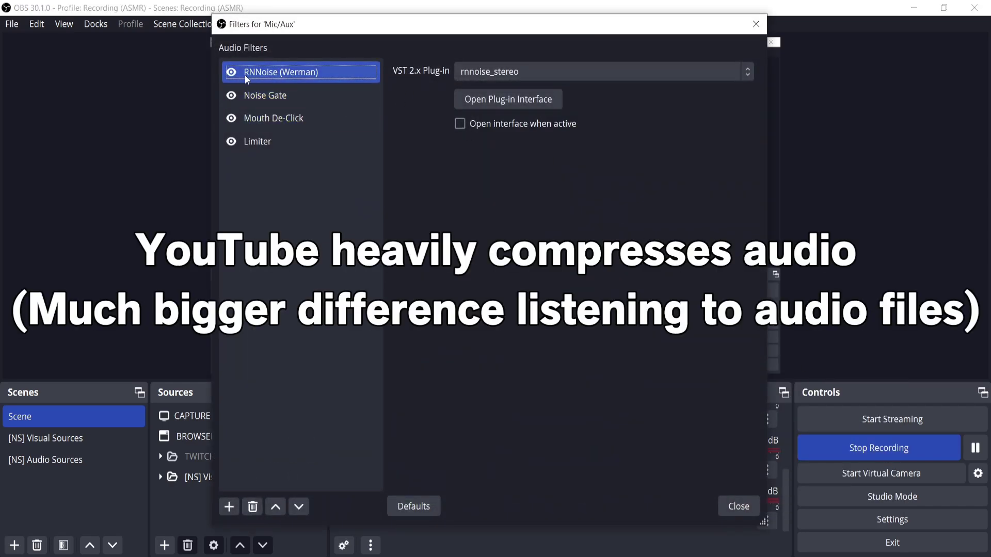
# Hide the RNNoise (Werman), Noise Gate, Mouth De-Click and Limiter filters.
pyautogui.click(231, 73)
pyautogui.click(231, 95)
pyautogui.click(231, 118)
pyautogui.click(231, 142)
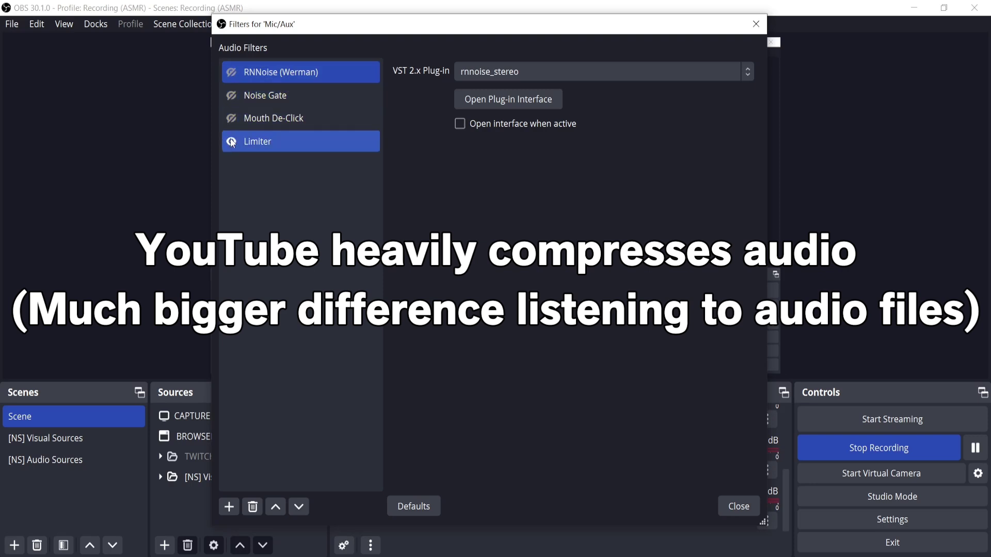
# Inspect the Limiter and RNNoise settings, toggling RNNoise on and back off.
pyautogui.click(348, 147)
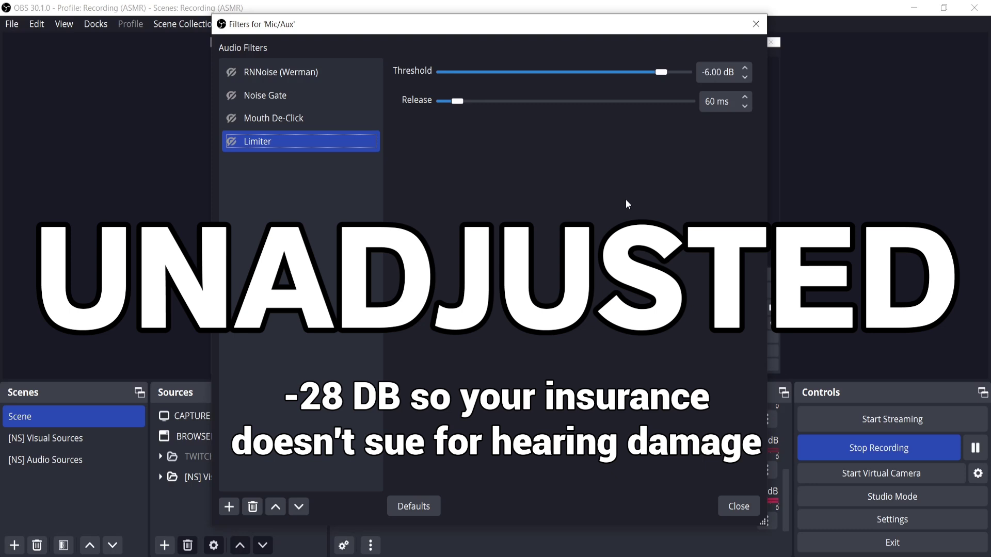
pyautogui.click(336, 77)
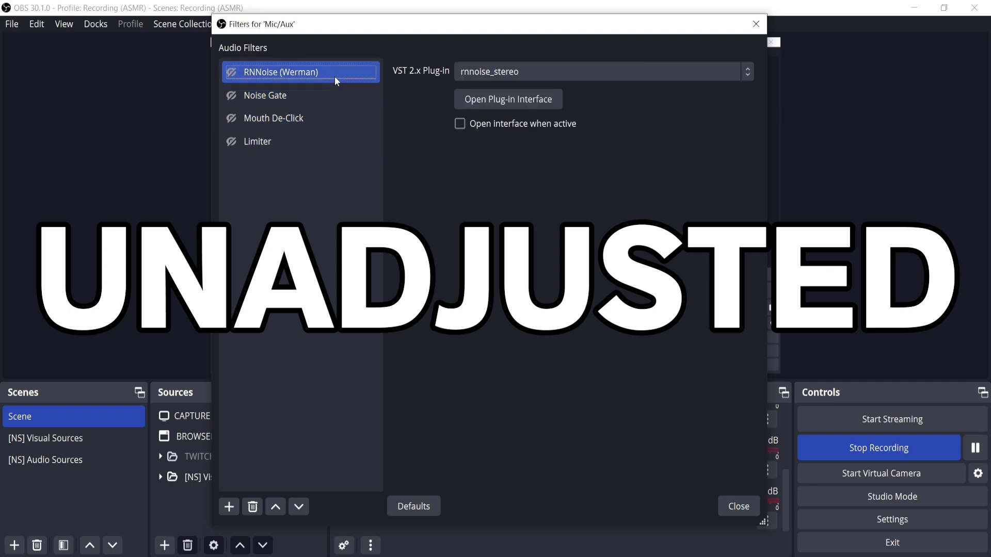
pyautogui.click(231, 73)
pyautogui.click(233, 74)
# Re-enable RNNoise, Noise Gate, Mouth De-Click and Limiter, check the Limiter settings, then close.
pyautogui.click(233, 73)
pyautogui.click(232, 96)
pyautogui.click(232, 119)
pyautogui.click(233, 141)
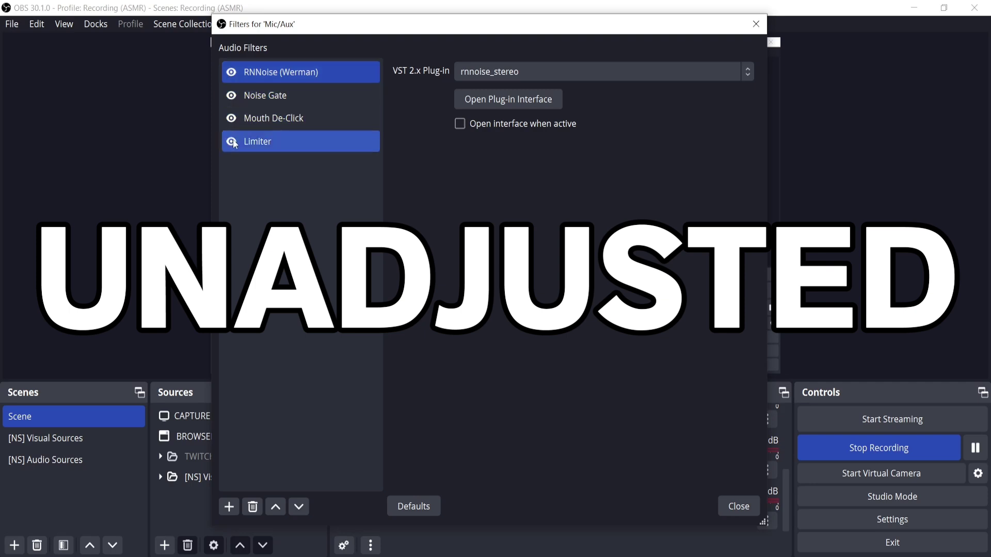
pyautogui.click(361, 141)
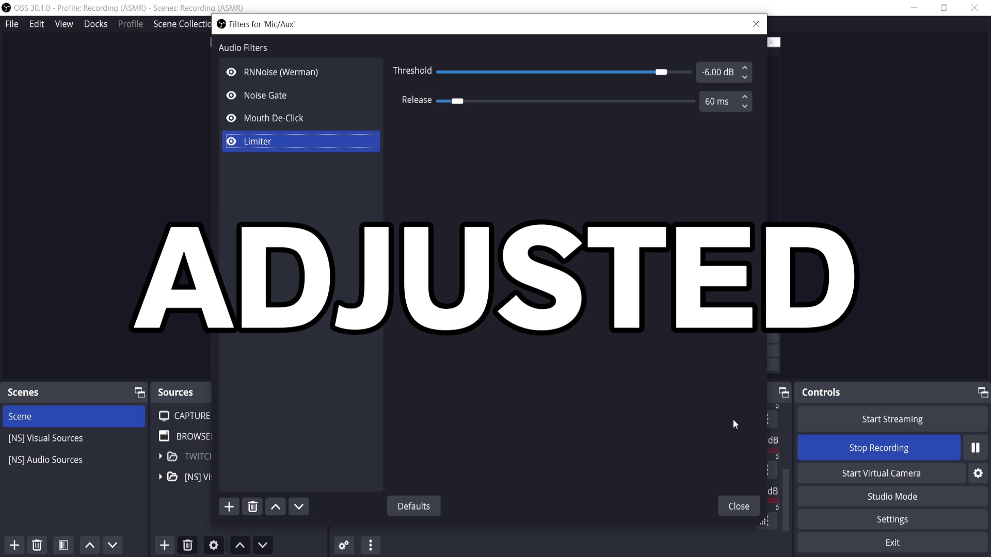
pyautogui.click(754, 506)
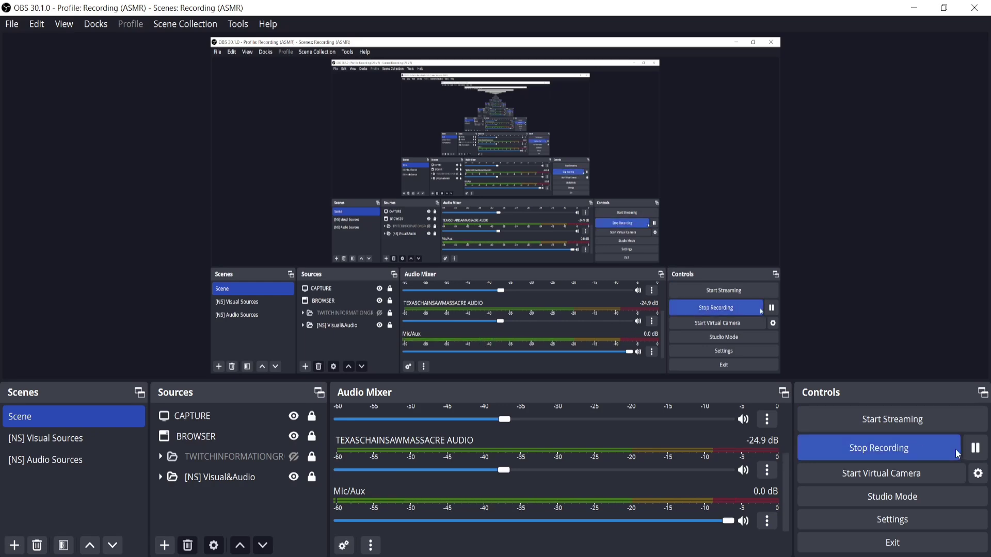
# Check the Mic/Auxiliary device is Microphone (Realtek USB Audio) on the Audio settings page, then cancel.
pyautogui.click(19, 27)
pyautogui.press('Escape')
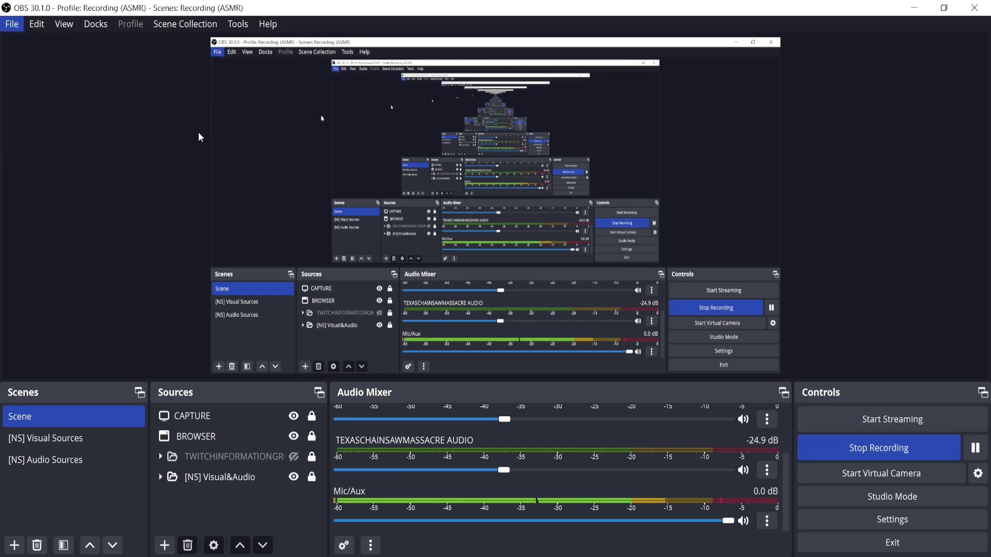
pyautogui.click(270, 133)
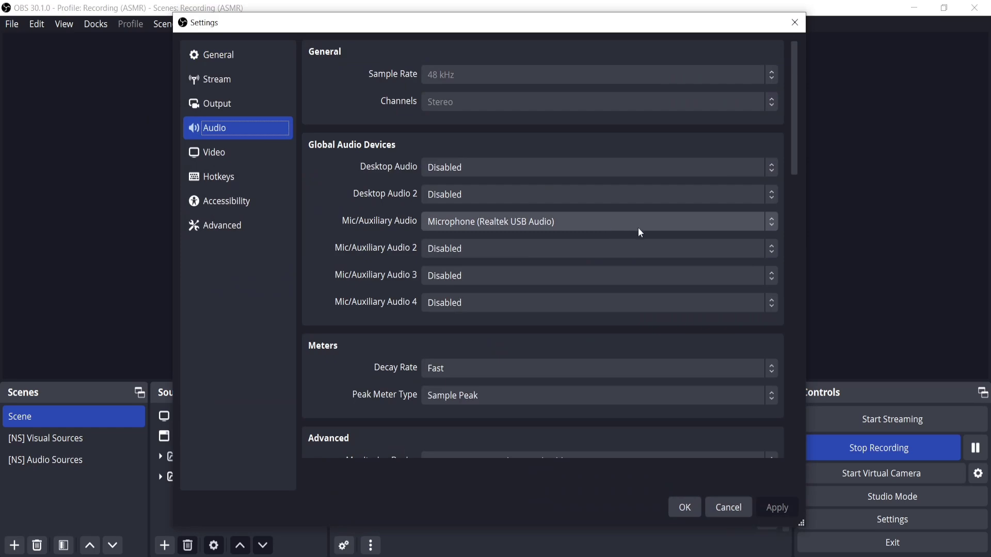
pyautogui.click(739, 505)
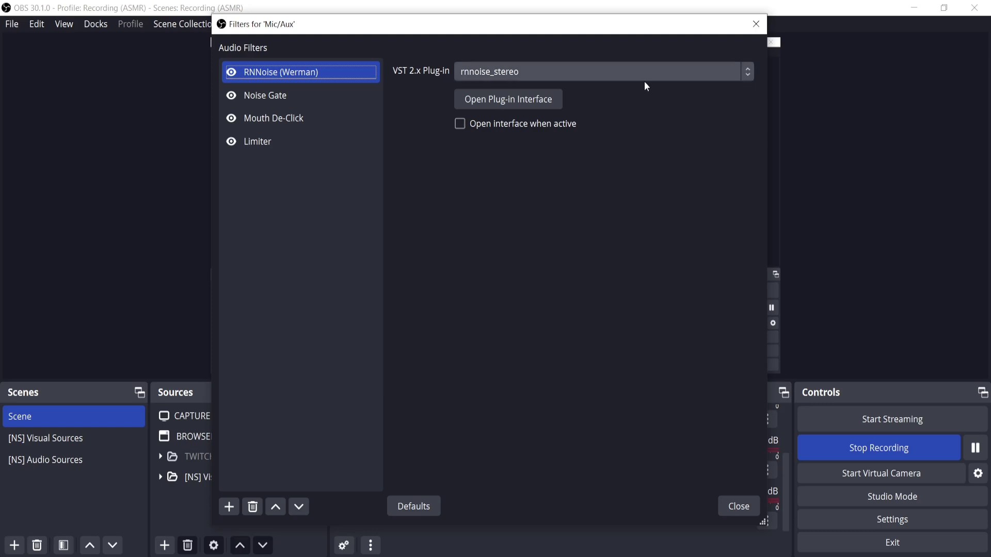
pyautogui.click(553, 98)
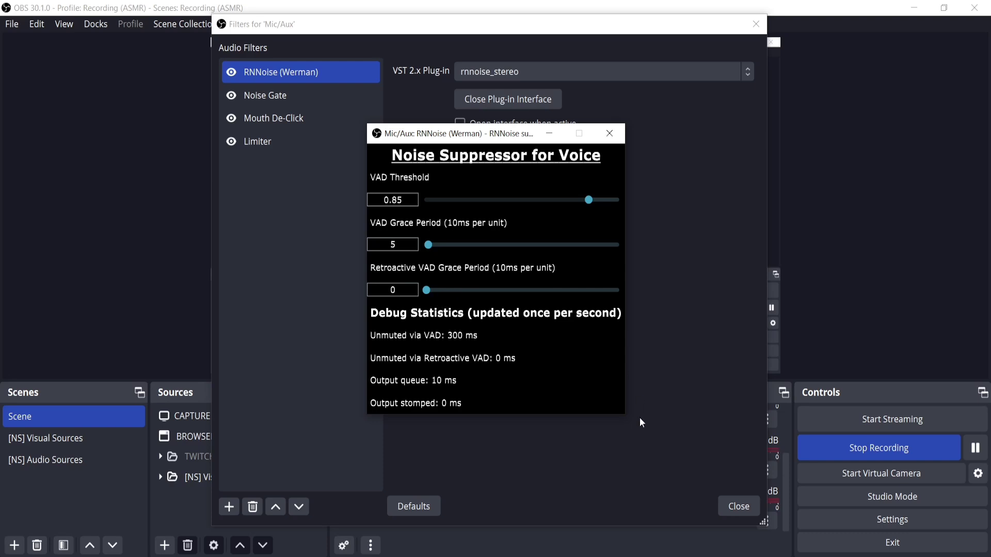
pyautogui.hotkey('alt', 'F4')
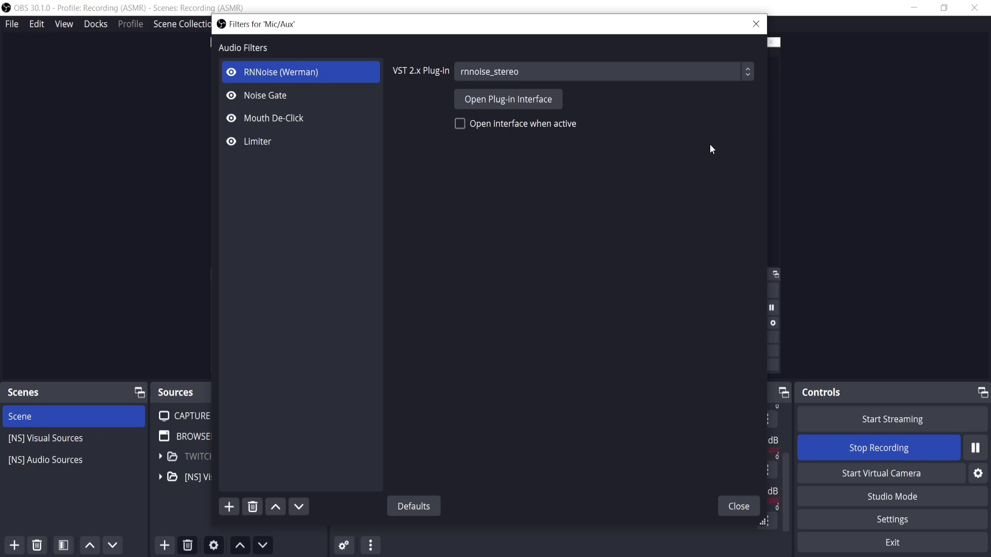
pyautogui.click(366, 95)
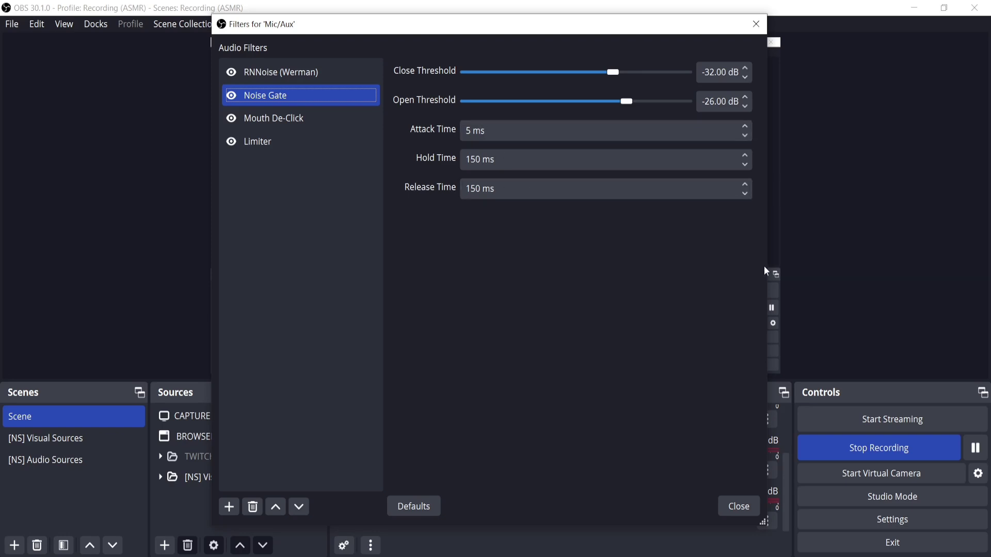
# Finalize the Noise Gate: -32 dB close, -26 dB open, 5 ms attack, 150 ms hold and release.
pyautogui.click(771, 308)
# Glance at the add-filter list, review RNNoise, Noise Gate and Limiter (-6 dB, 60 ms), then close.
pyautogui.click(230, 506)
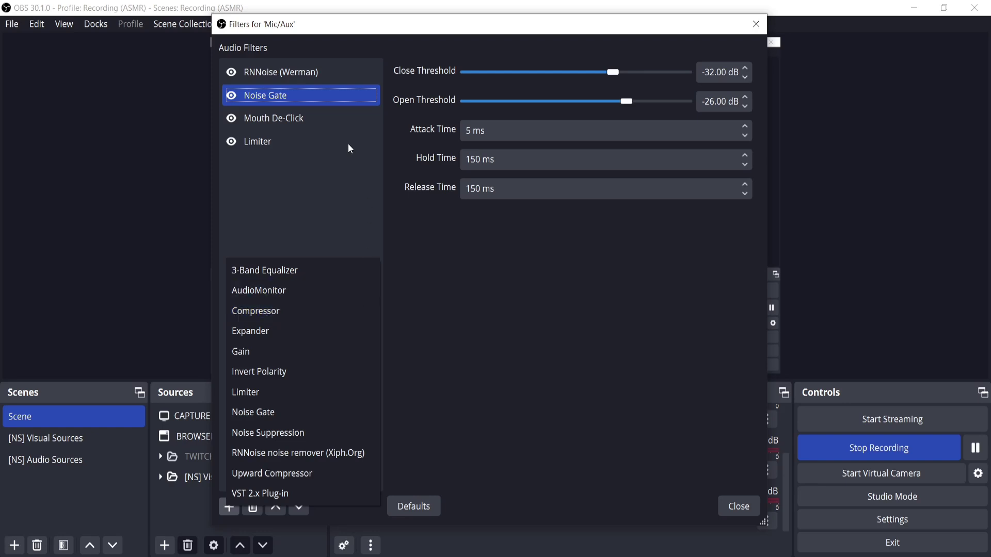
pyautogui.click(330, 78)
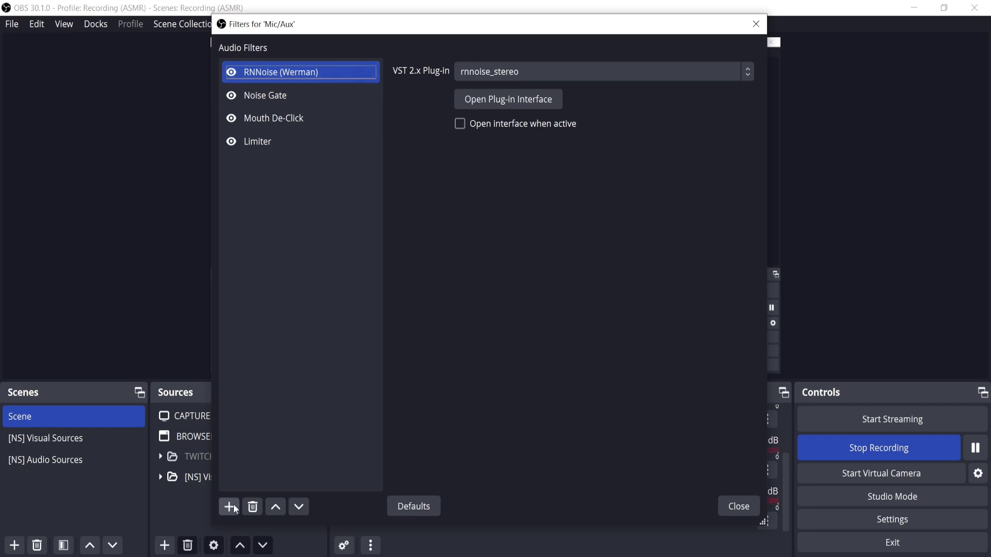
pyautogui.press('Down')
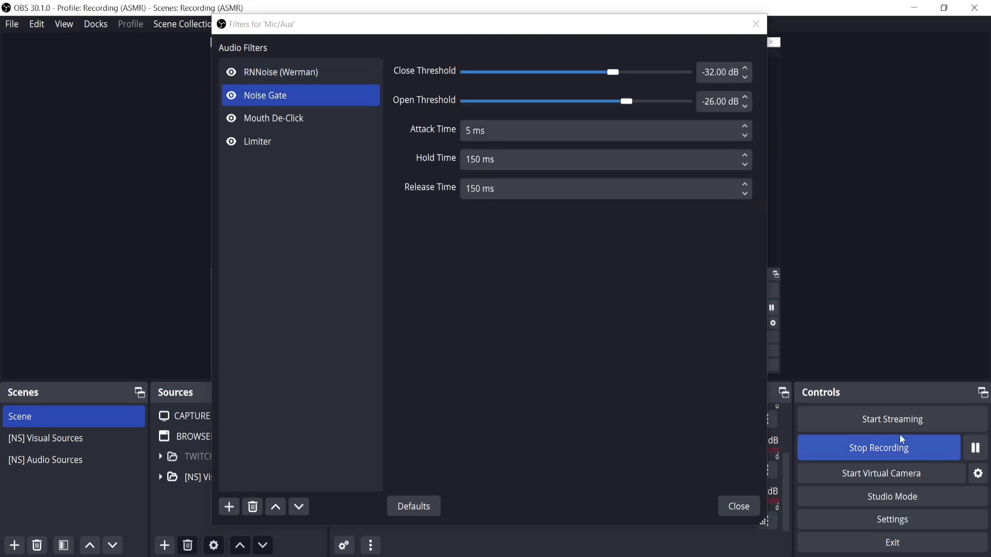
pyautogui.click(366, 146)
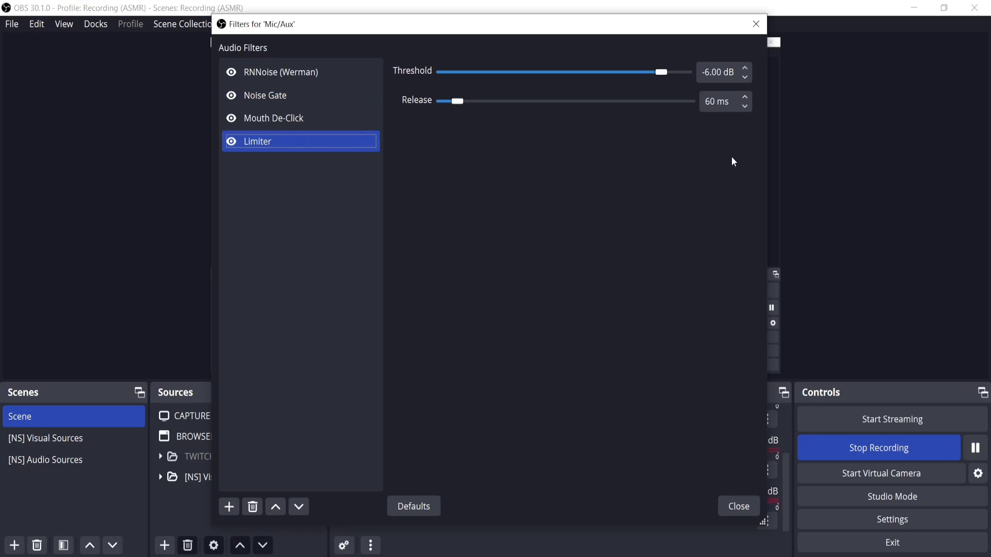
pyautogui.click(743, 509)
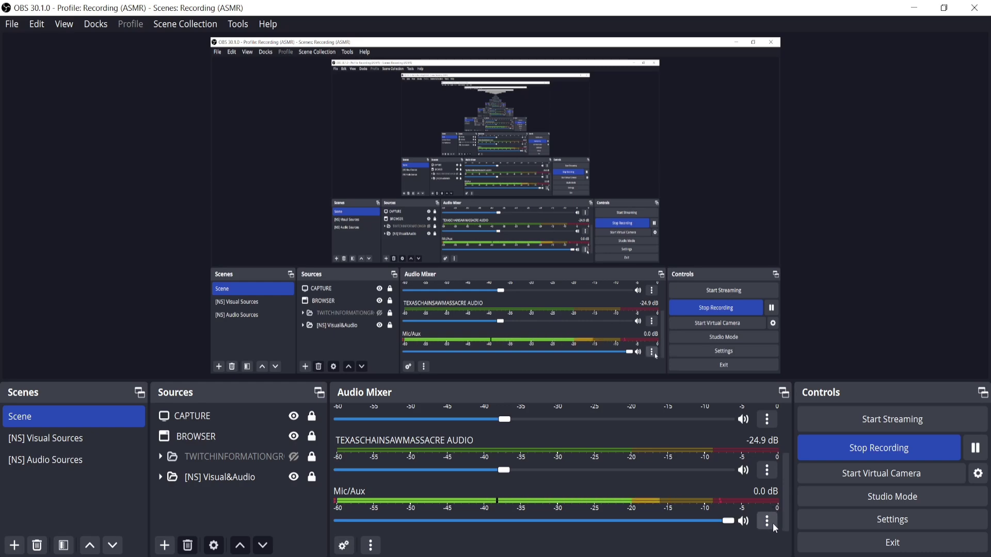
pyautogui.click(773, 523)
pyautogui.click(891, 474)
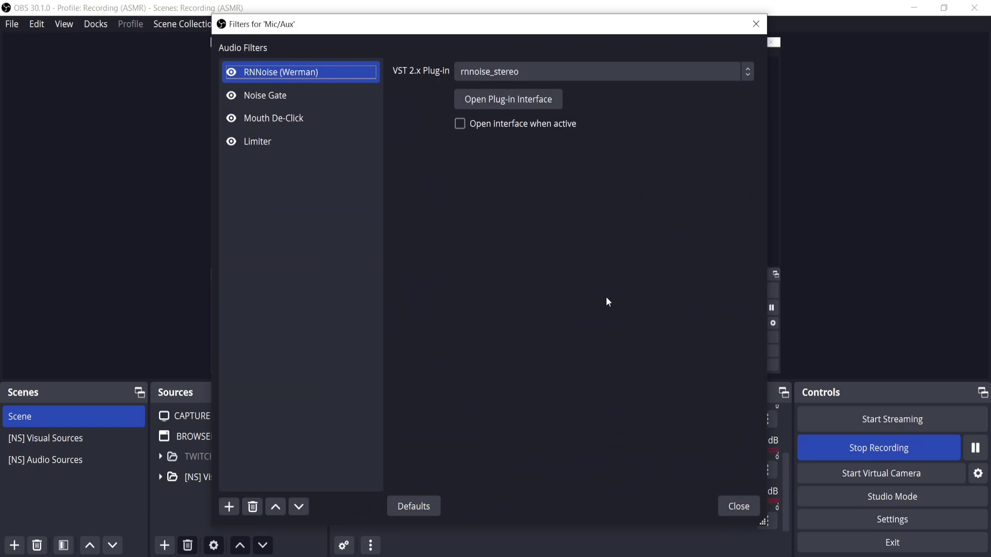
pyautogui.click(367, 147)
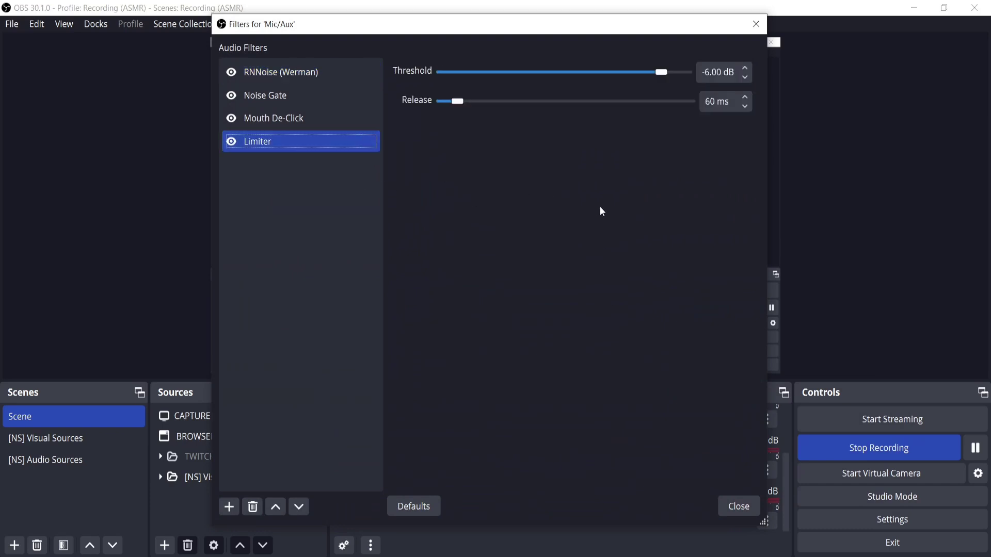
pyautogui.click(748, 507)
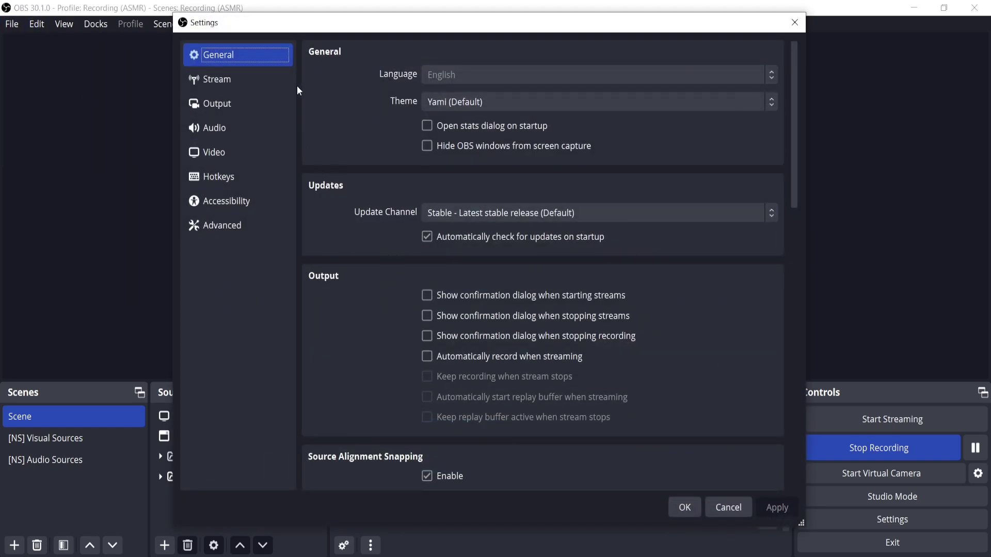
# Go to the Audio settings page and scroll down to the monitoring device options.
pyautogui.click(278, 128)
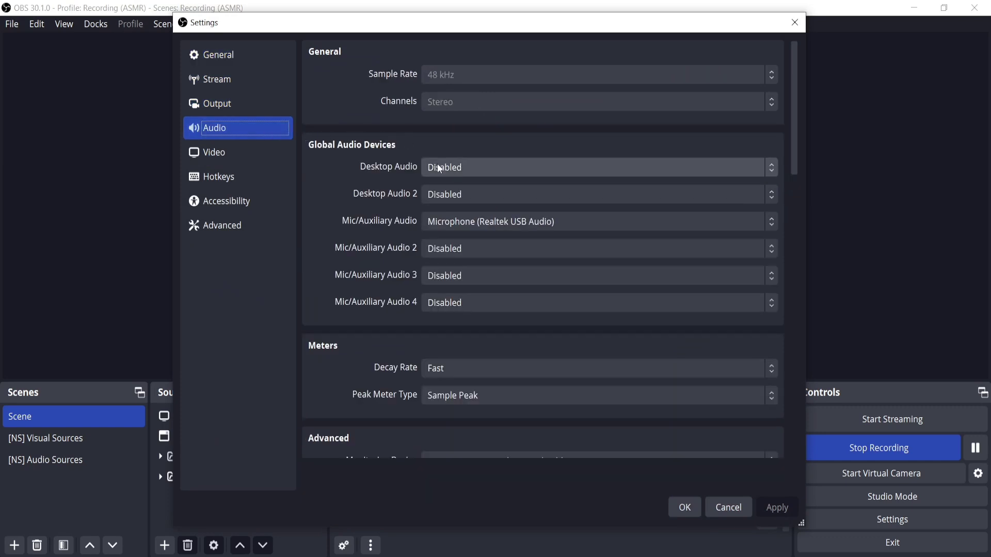
pyautogui.scroll(-2, 396, 305)
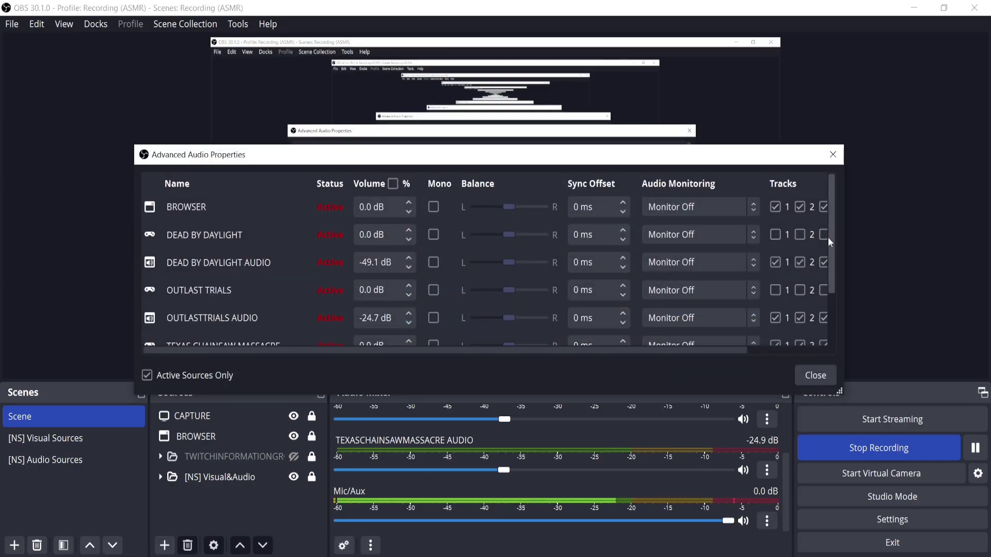
# Scroll to Mic/Aux in Advanced Audio Properties, confirm Monitor and Output, and close it.
pyautogui.moveTo(828, 237); pyautogui.dragTo(828, 317)
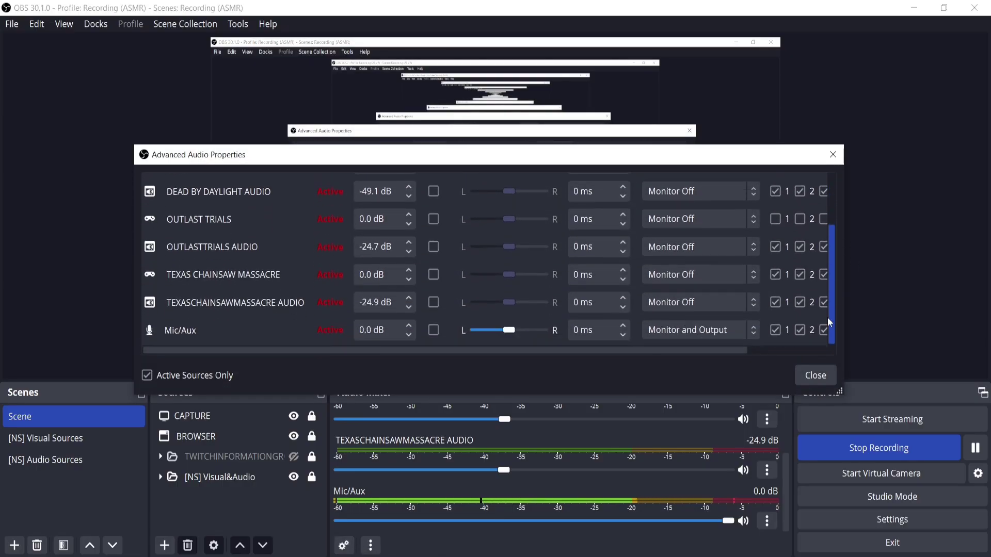
pyautogui.click(829, 377)
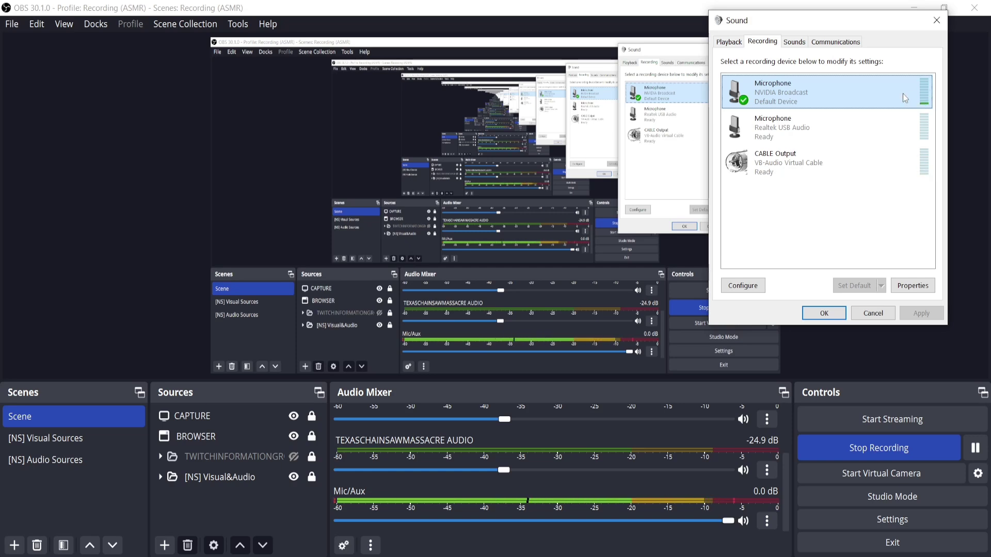
# Open the Properties of the CABLE Output recording device.
pyautogui.rightClick(851, 91)
pyautogui.click(814, 160)
pyautogui.rightClick(814, 161)
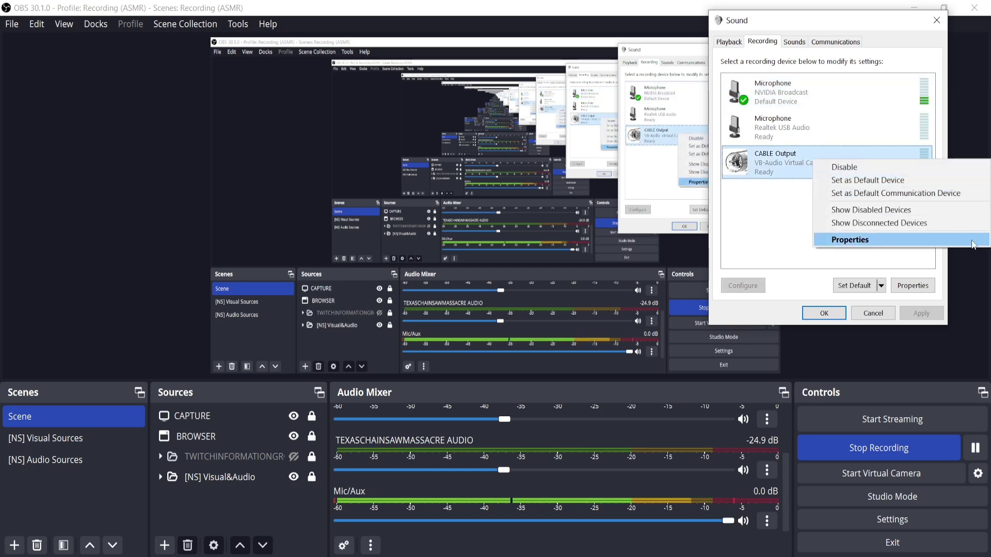
pyautogui.click(973, 245)
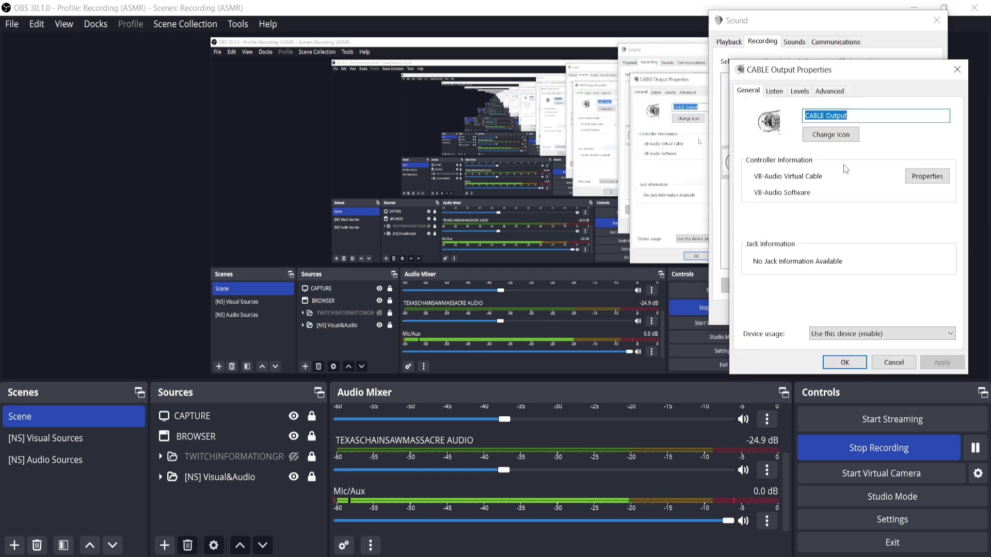
# Toggle Listen to this device on then off, and check both levels sit at 100.
pyautogui.click(774, 92)
pyautogui.click(774, 200)
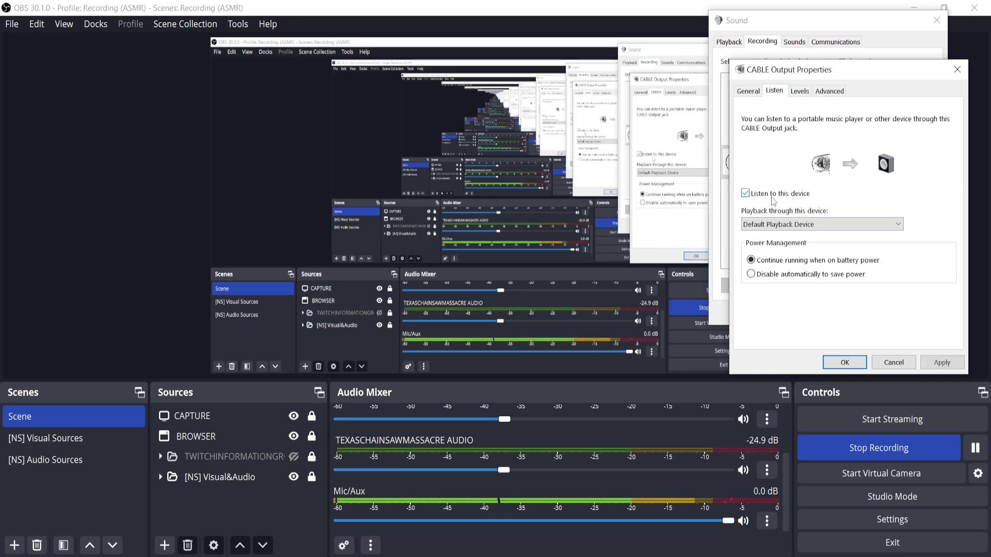
pyautogui.click(808, 199)
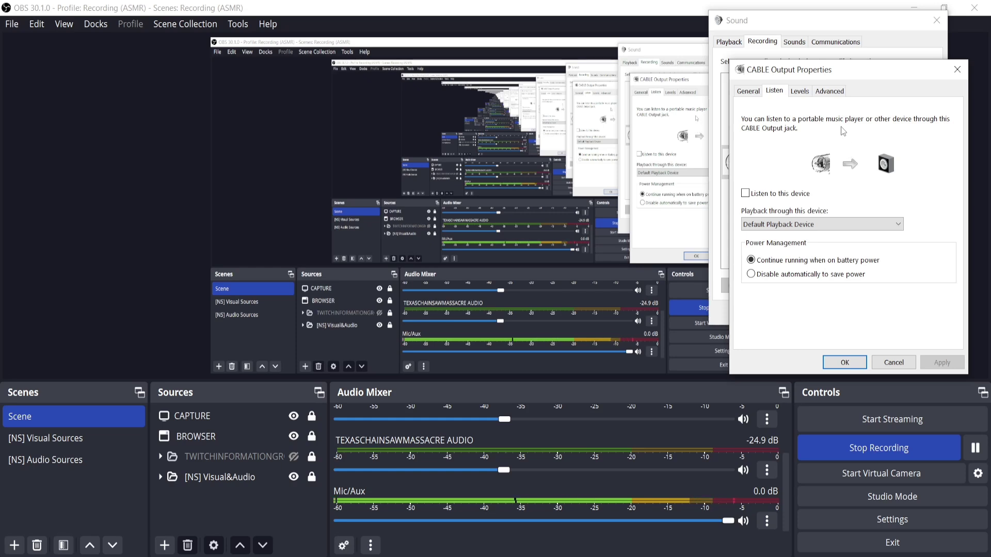
pyautogui.click(799, 91)
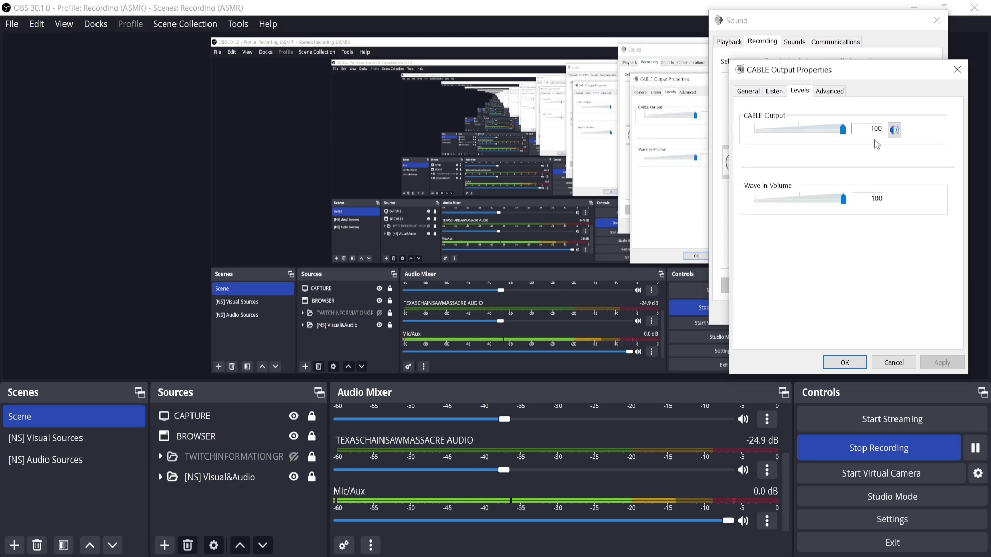